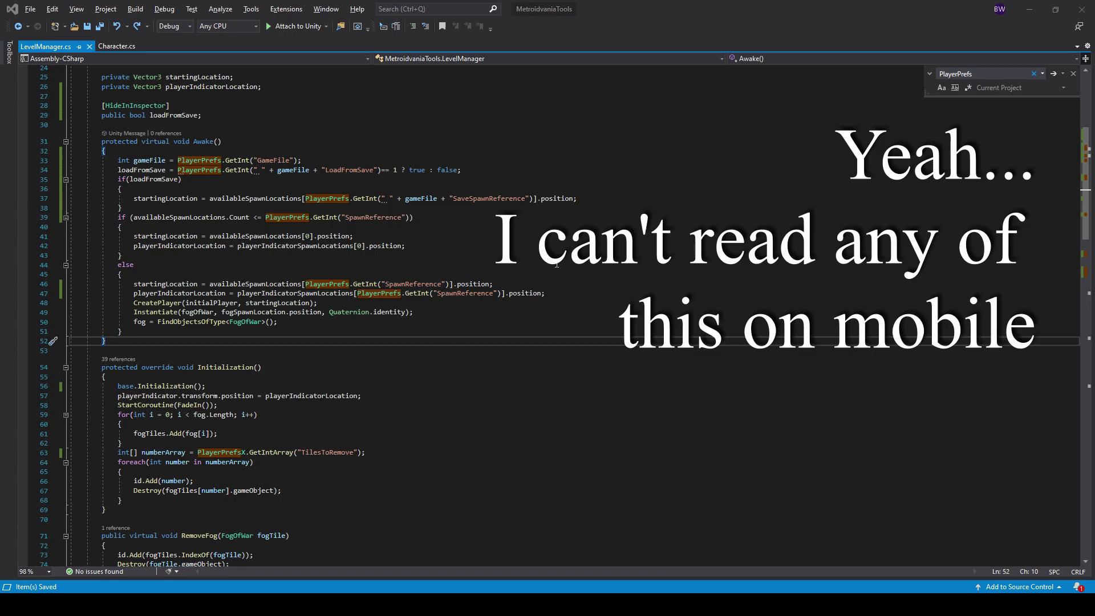
Prefix the SpawnReference key on line 39 with " " + gameFile +, matching line 37
click(608, 198)
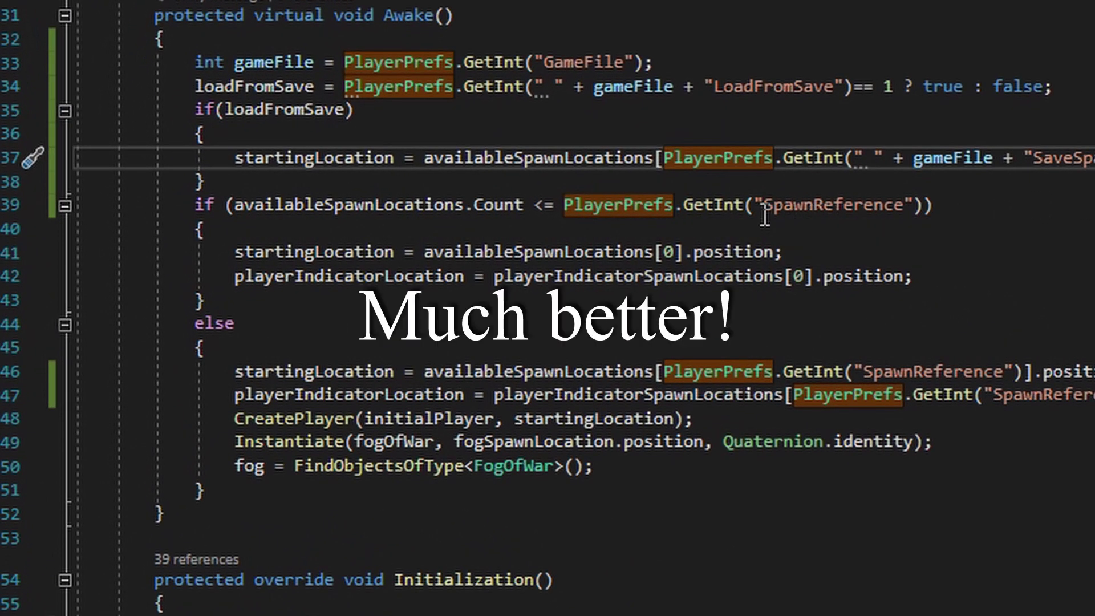
click(759, 205)
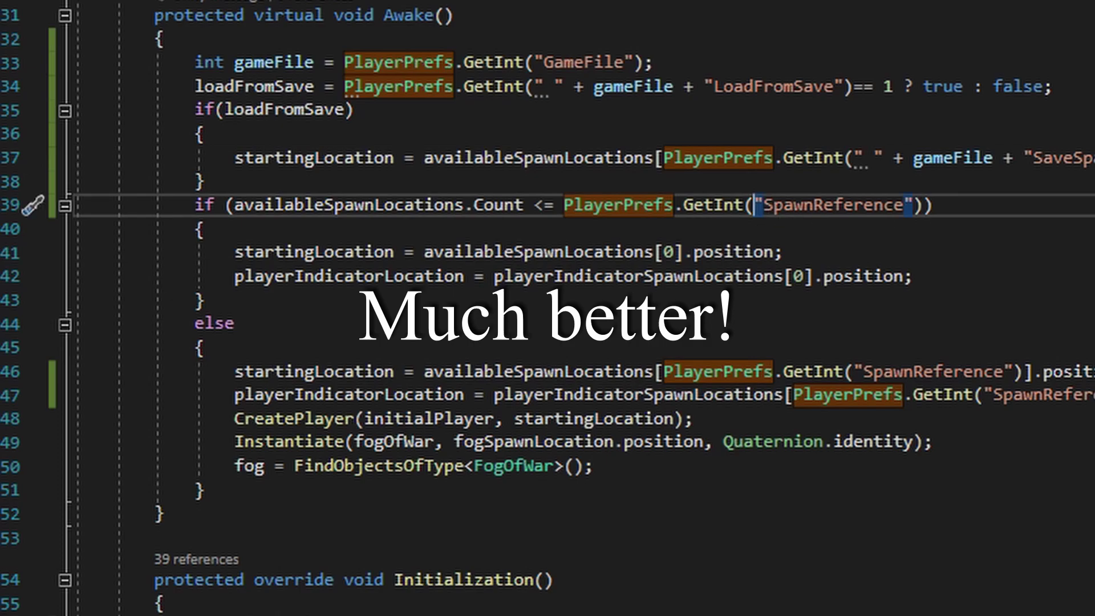
text(" " + gameFile +)
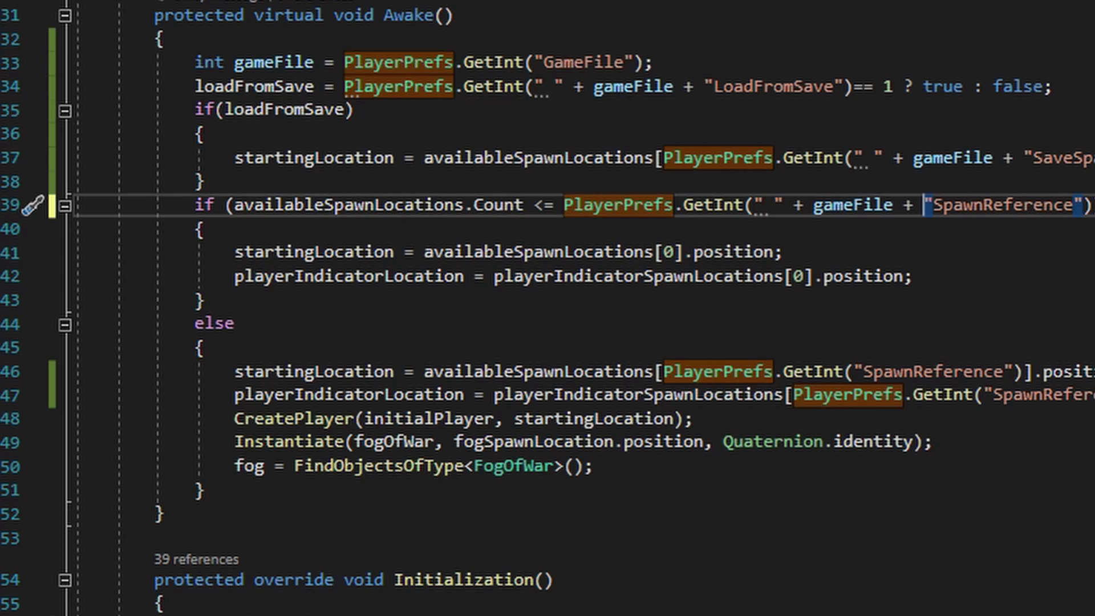
Add an upper-arm bone ending at the elbow, then view the player's Animator Base Layer
scroll(548, 308, down, 1)
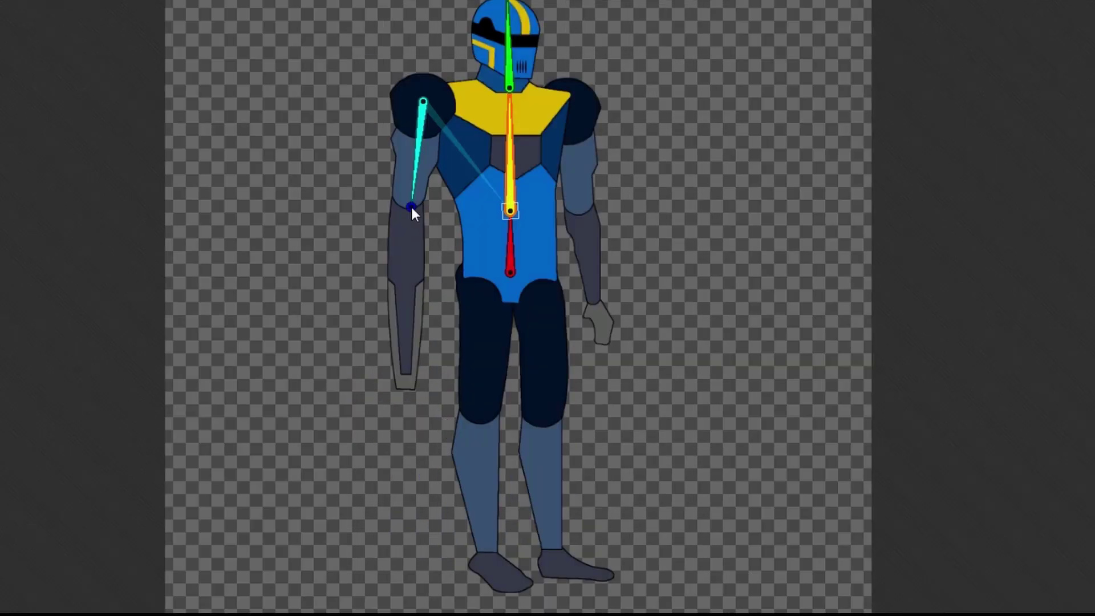
click(411, 207)
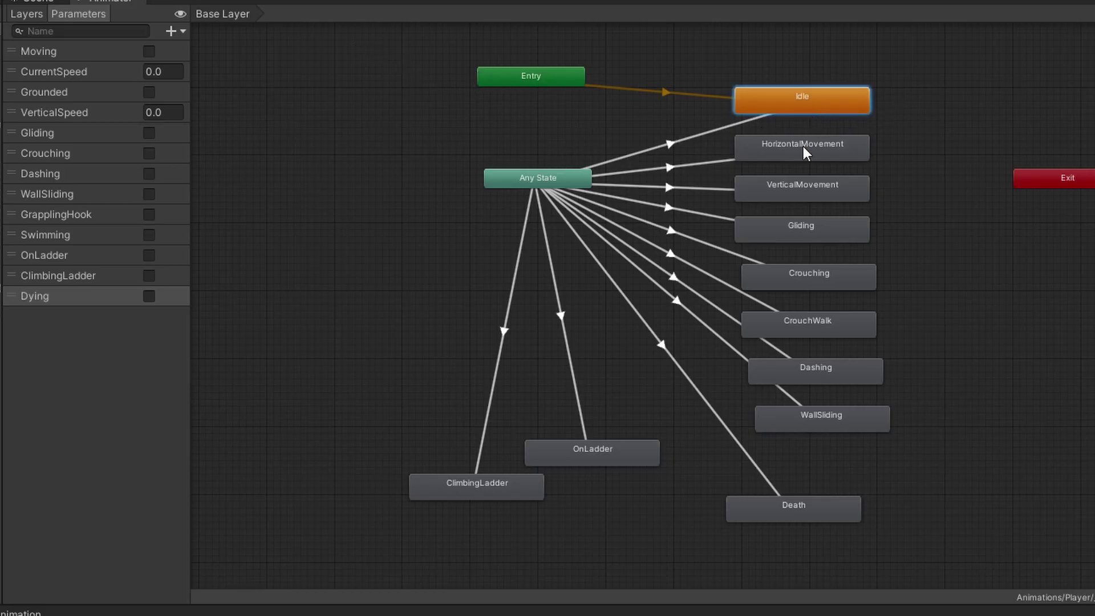
Select the Any State to Idle transition in the Animator to inspect it
click(673, 148)
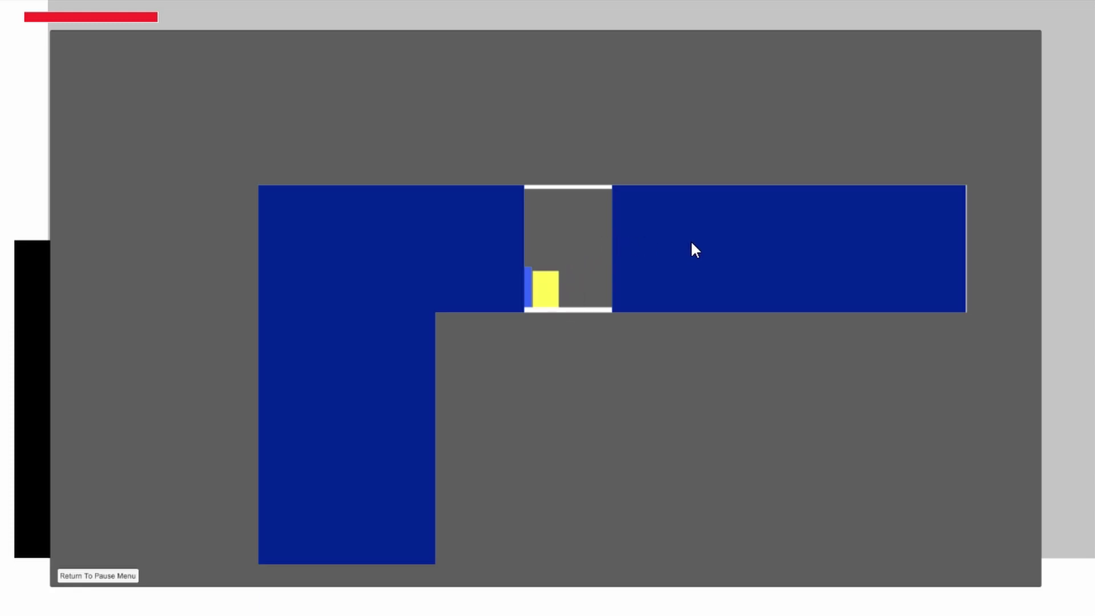
Pause, check the full-screen map, and run the character right before pausing again
key(Escape)
key(d)
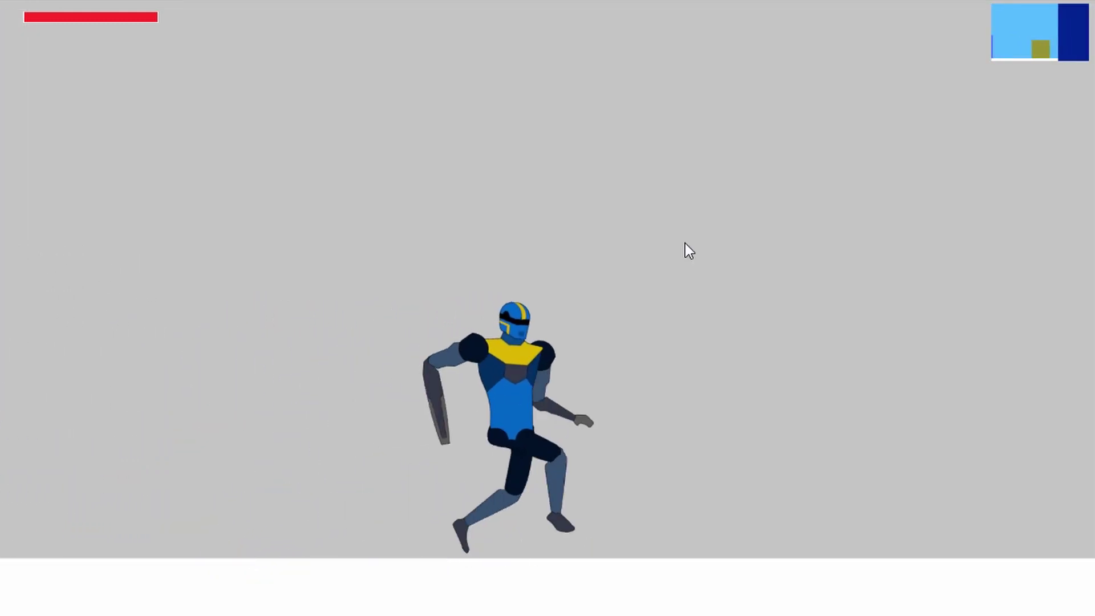
key(Escape)
click(545, 308)
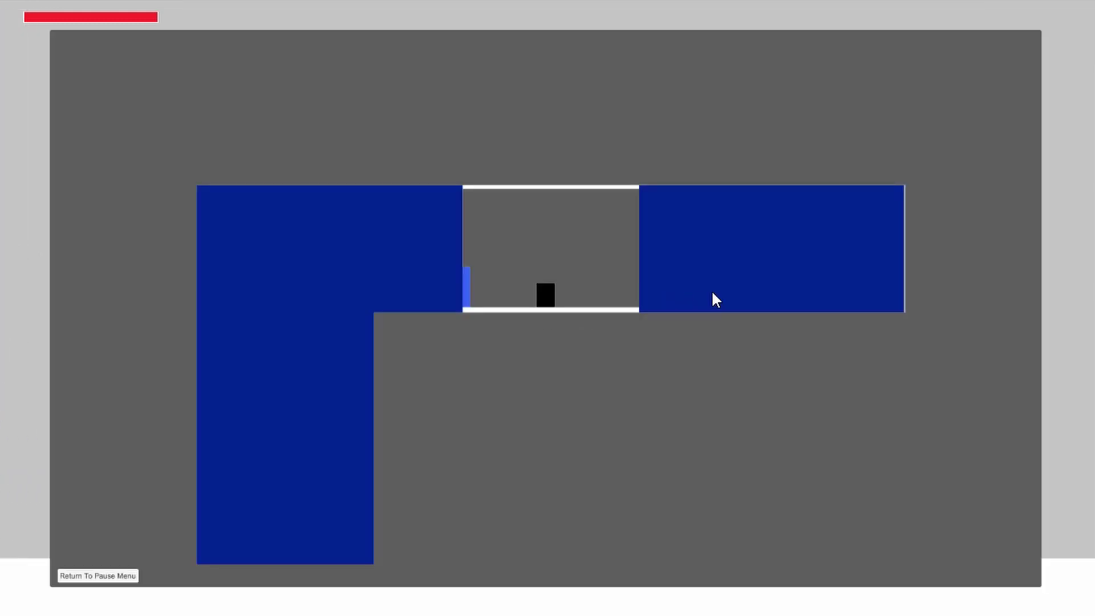
key(Escape)
Run left through the door into the next room, check the map, and keep running left
key(a)
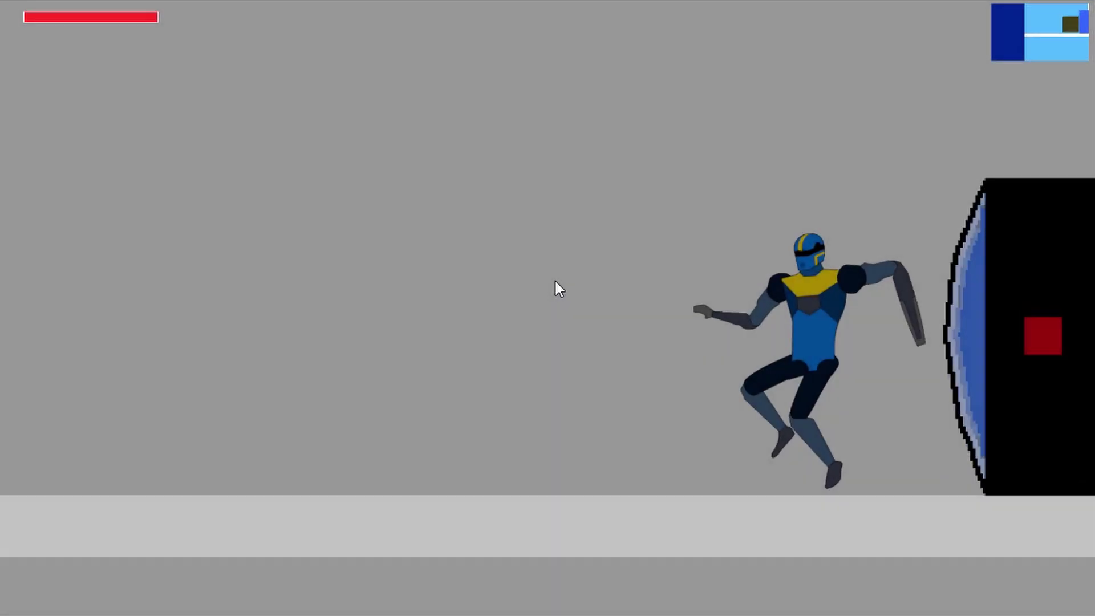
key(Escape)
click(557, 313)
key(Escape)
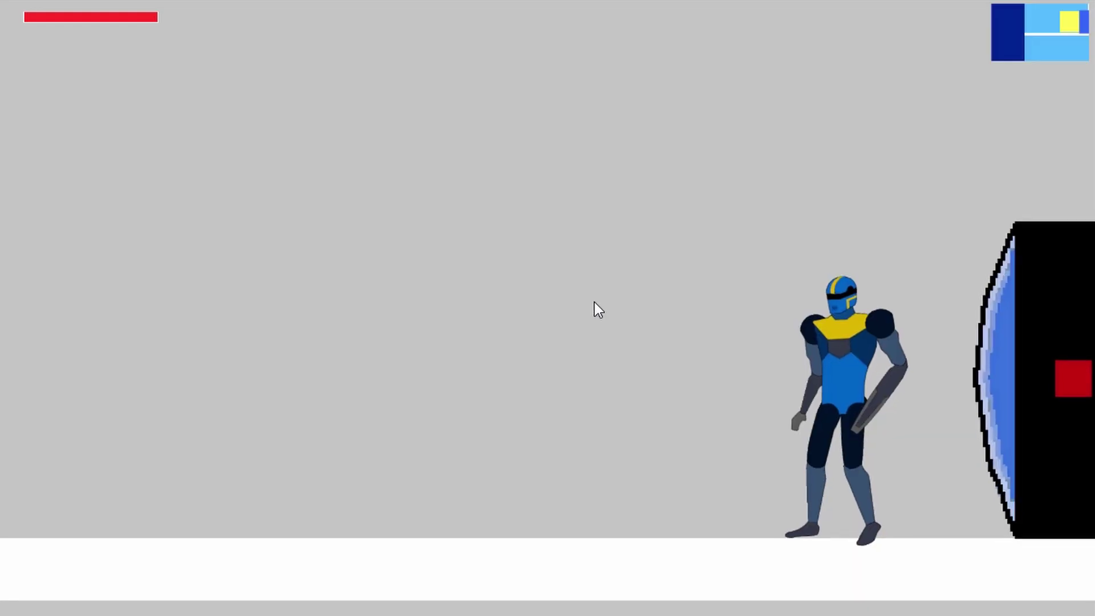
key(a)
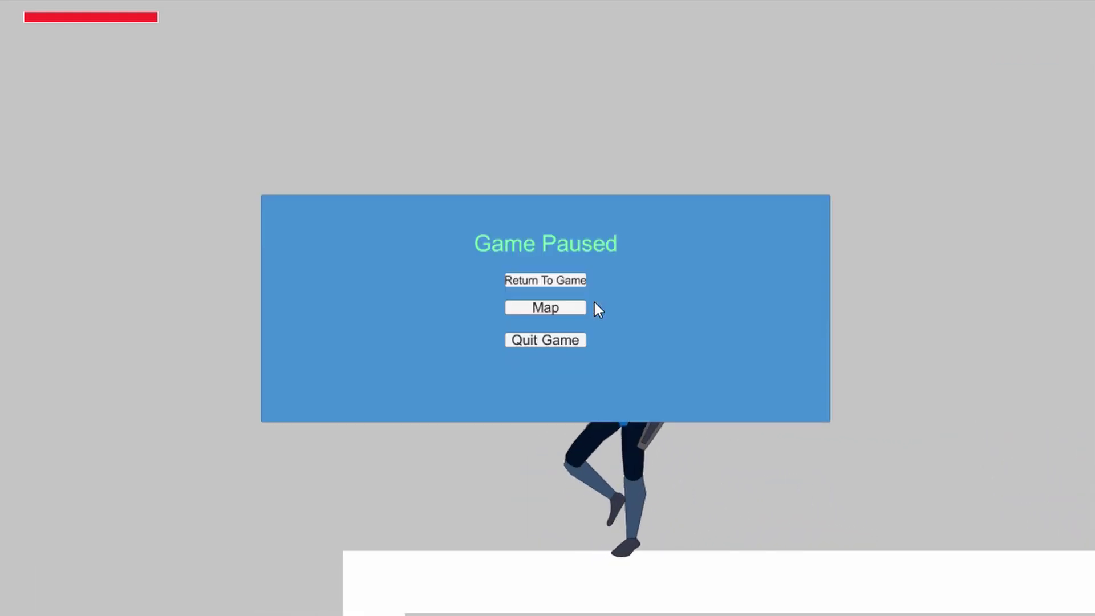
Check the map, resume, then walk, jump, shoot and slash at the red enemy blocks until dying
click(580, 309)
key(Escape)
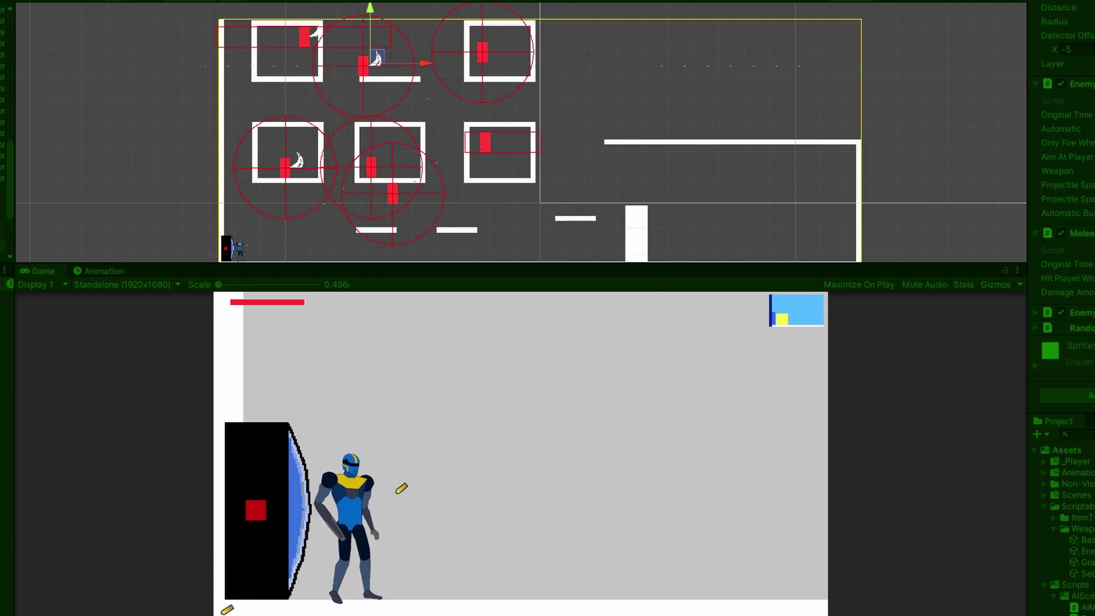
key(d)
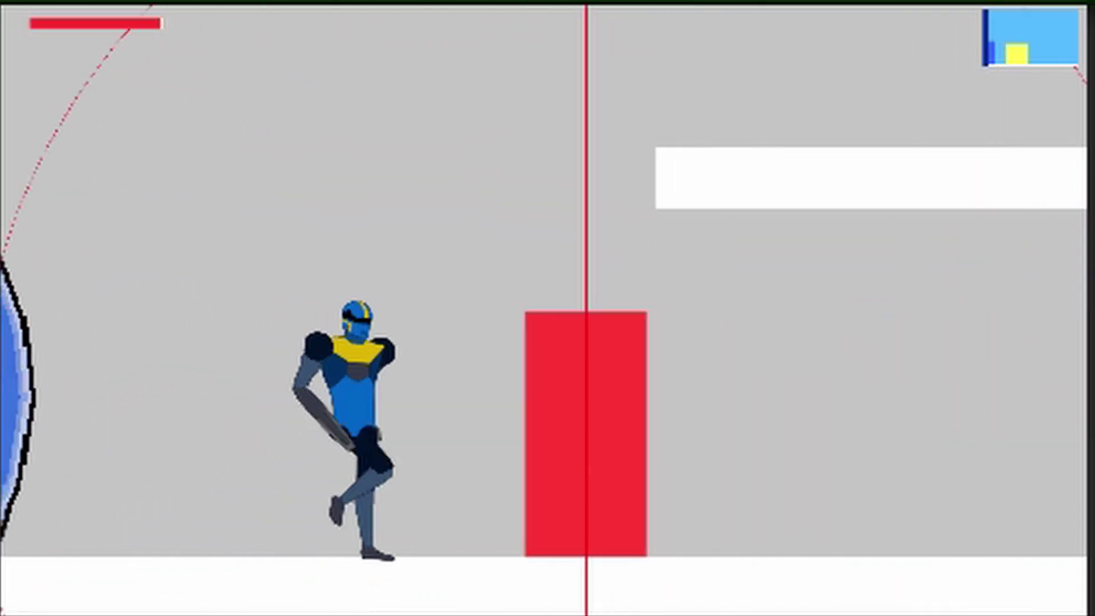
key(space)
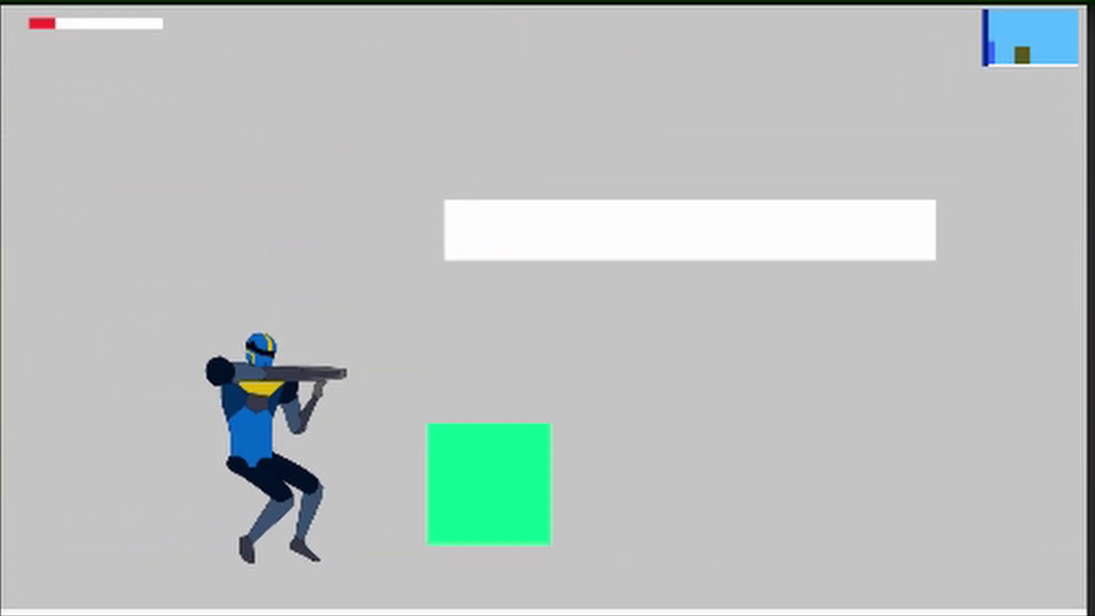
key(d)
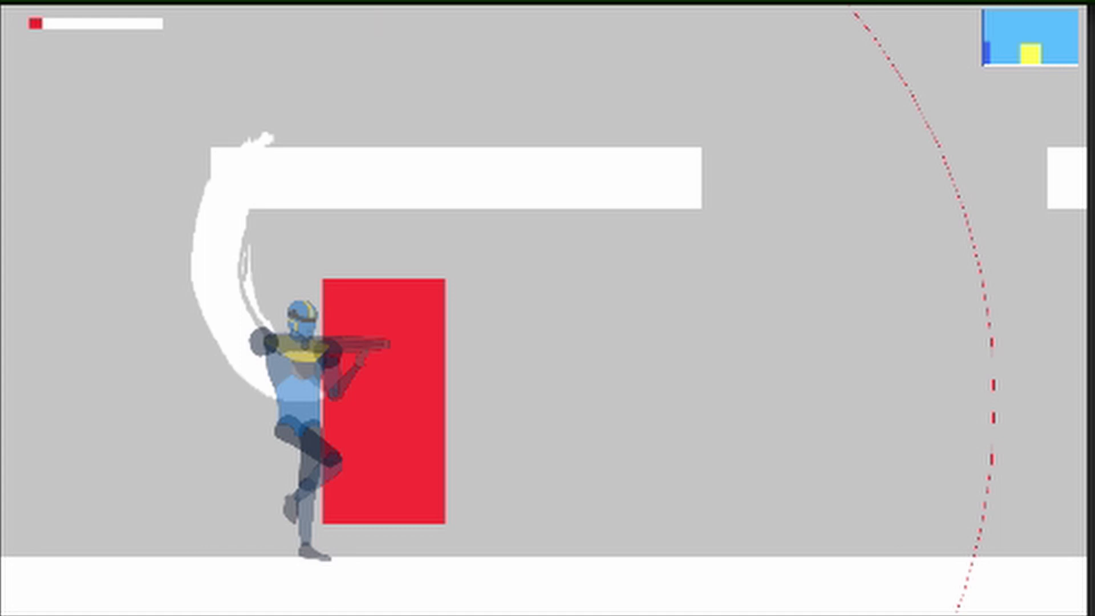
key(d)
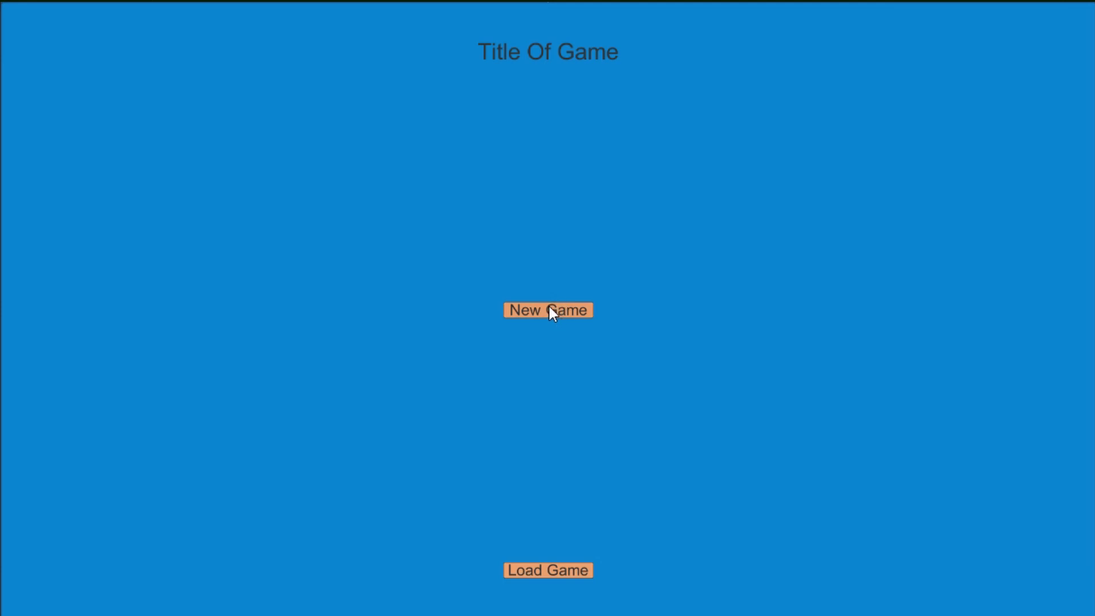
Start a new game in Slot 1, then quit back to the title screen
click(550, 308)
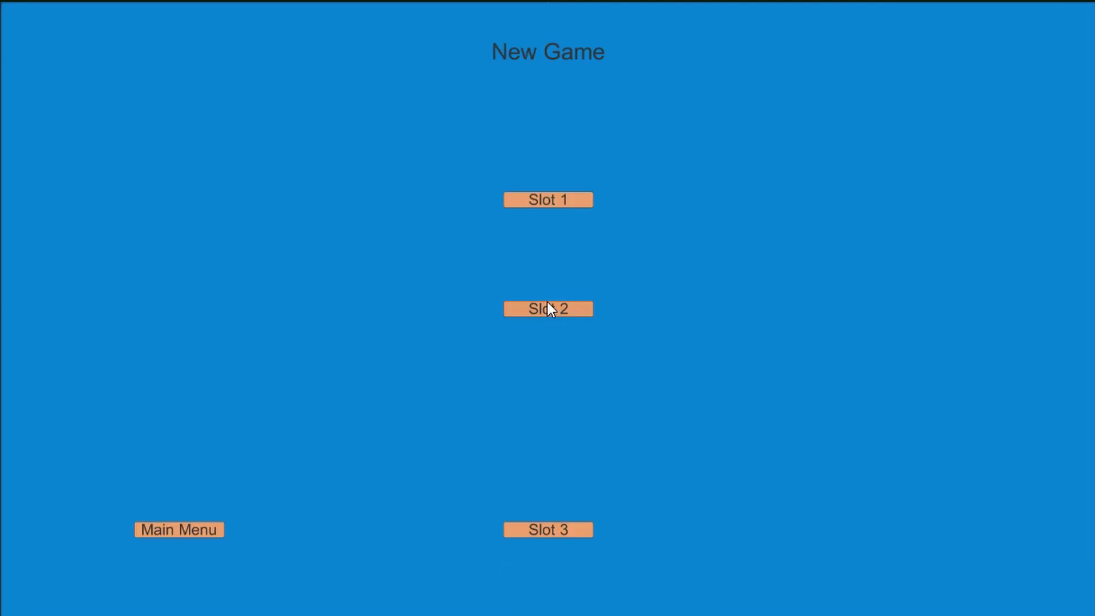
click(550, 197)
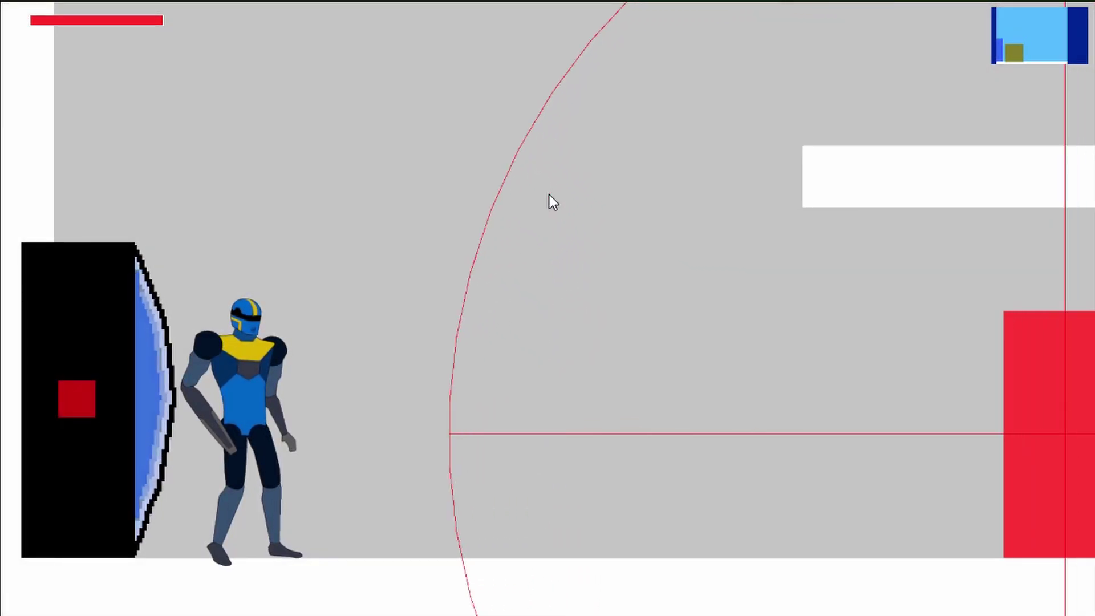
key(Escape)
click(560, 344)
click(554, 306)
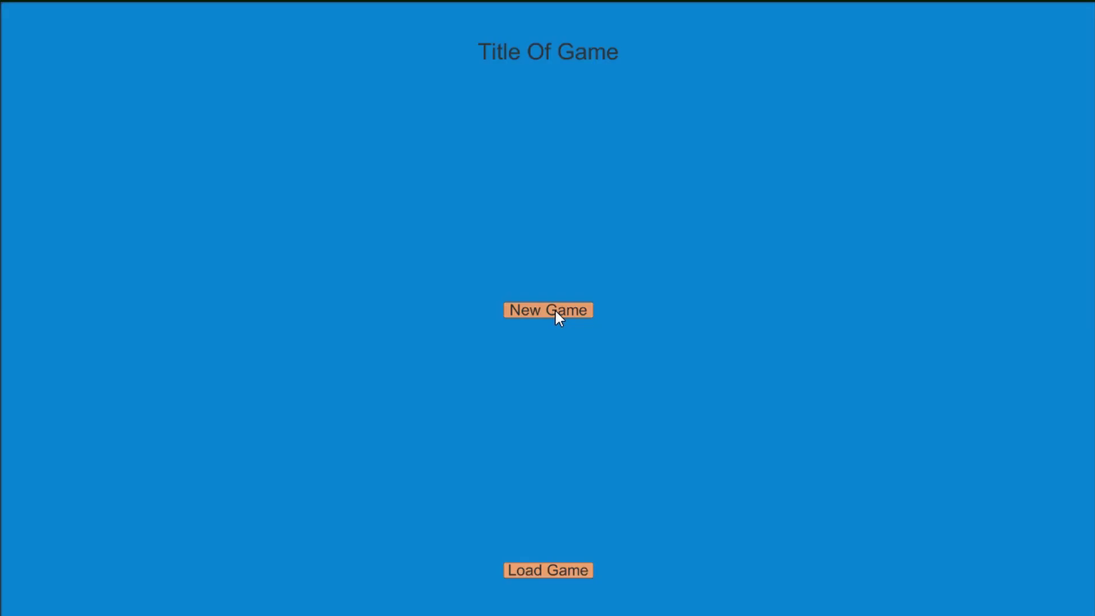
Load the Slot 1 save, then pause and bring up the Quit Game confirmation
click(551, 568)
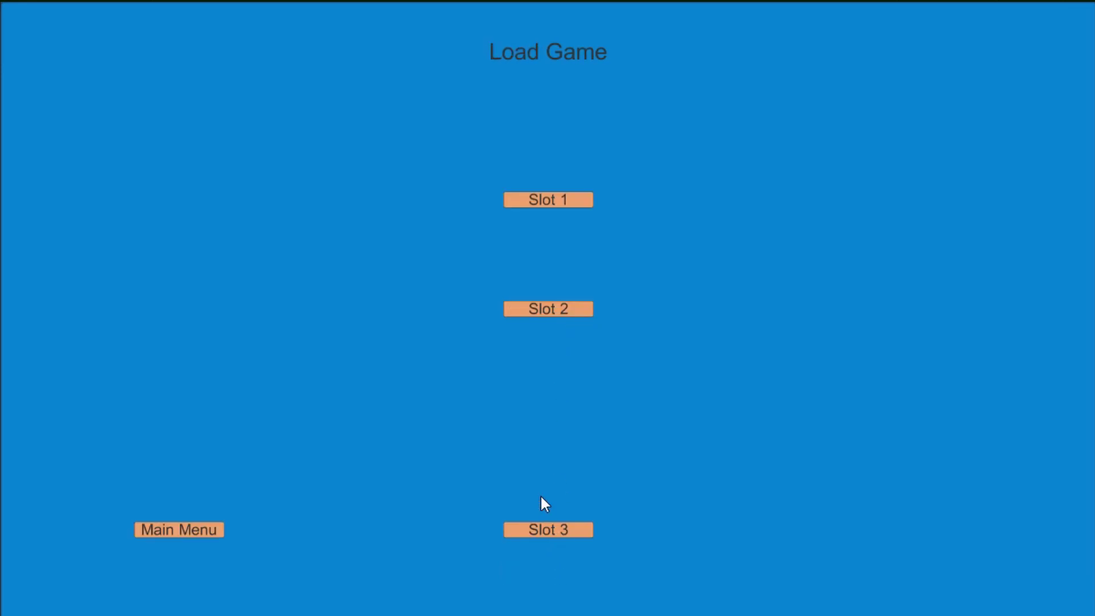
click(536, 197)
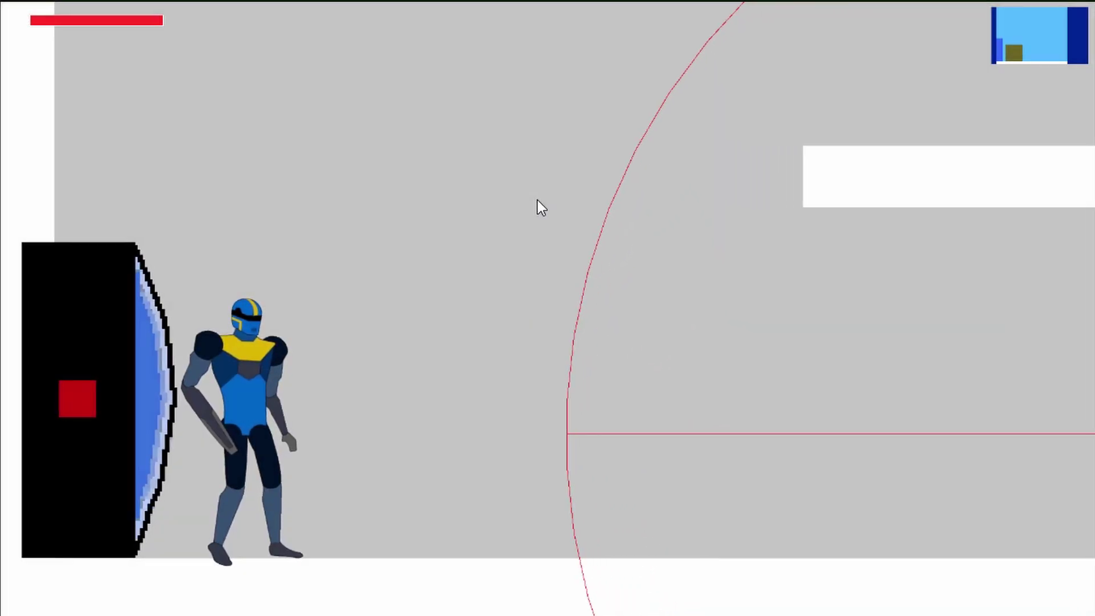
key(Escape)
click(566, 344)
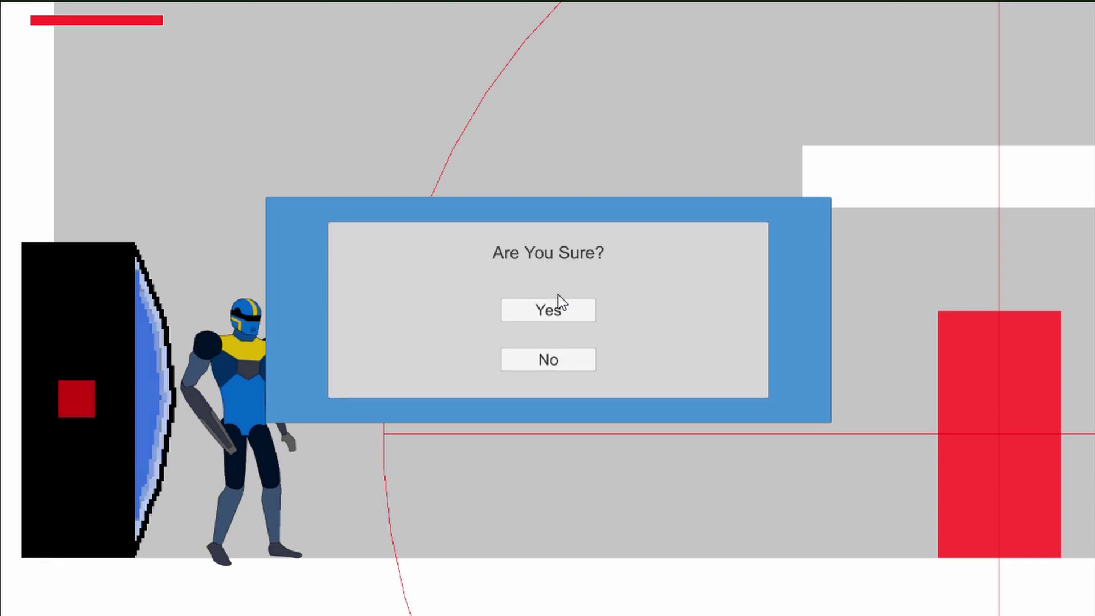